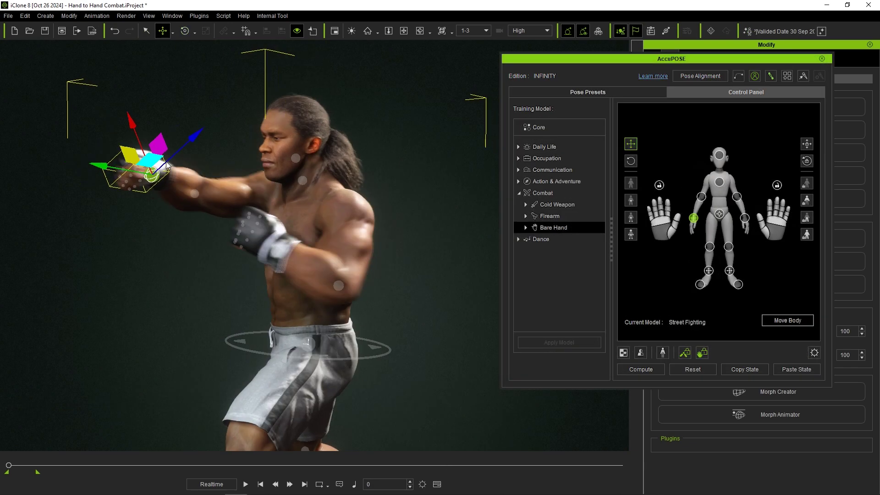
Reposition the fighter's punching hand and adjust the orc's foot, head and hand into a new combat pose.
drag(142, 153, 207, 156)
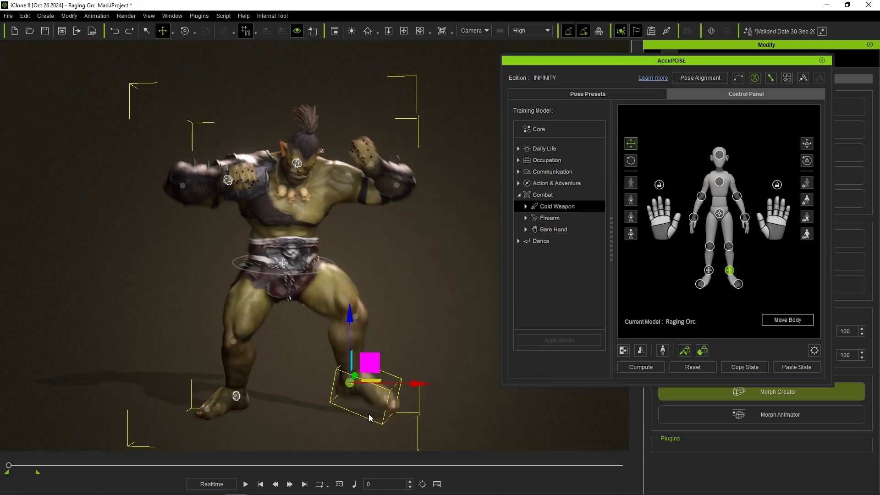
drag(367, 362, 349, 403)
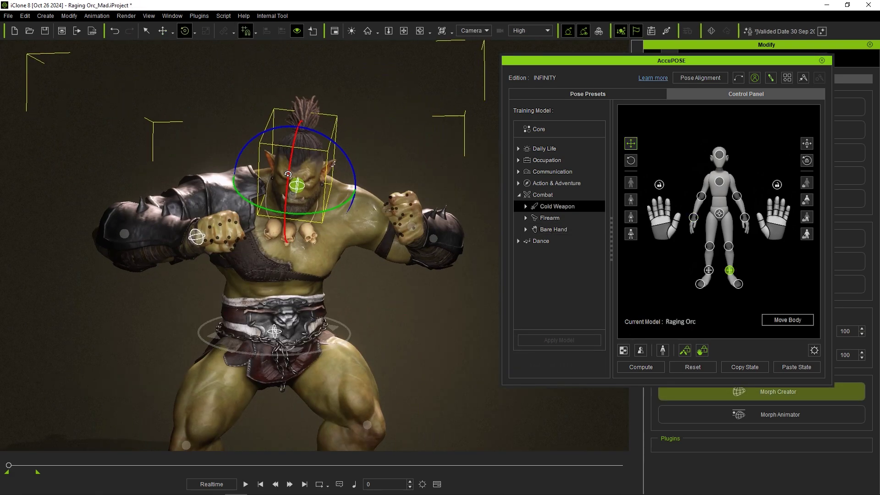
mouse_move(273, 192)
mouse_down()
mouse_move(264, 202)
mouse_move(277, 187)
mouse_move(272, 193)
mouse_up()
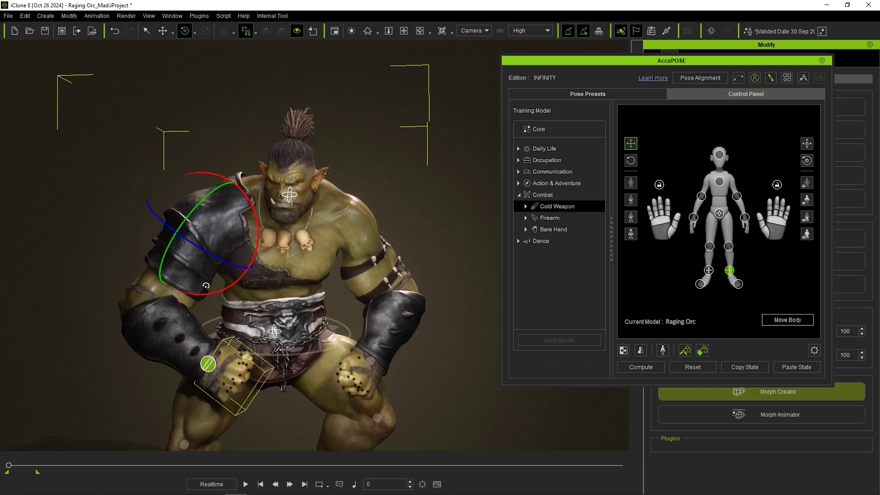
drag(207, 353, 225, 311)
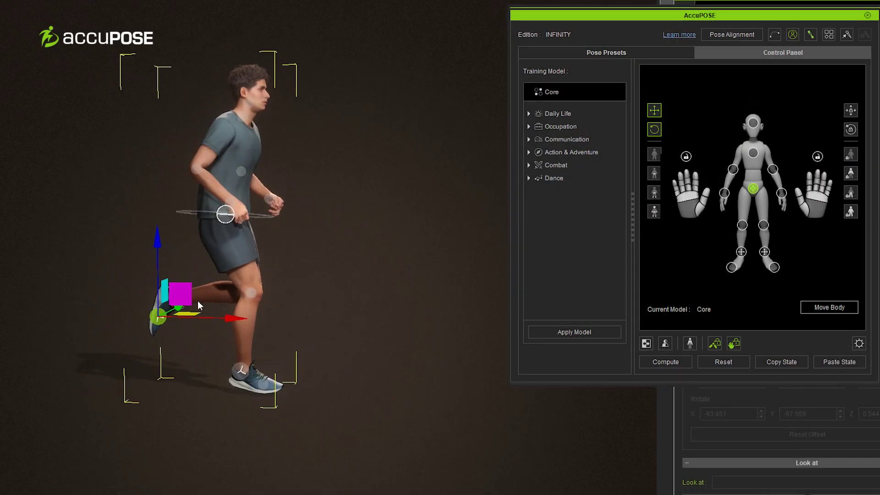
Try to move the running character's trailing foot forward into a stride.
drag(199, 304, 397, 348)
click(369, 277)
drag(355, 278, 397, 300)
Undo the running character's leg movements.
key(ctrl+z)
key(ctrl+z)
key(ctrl+z)
key(ctrl+z)
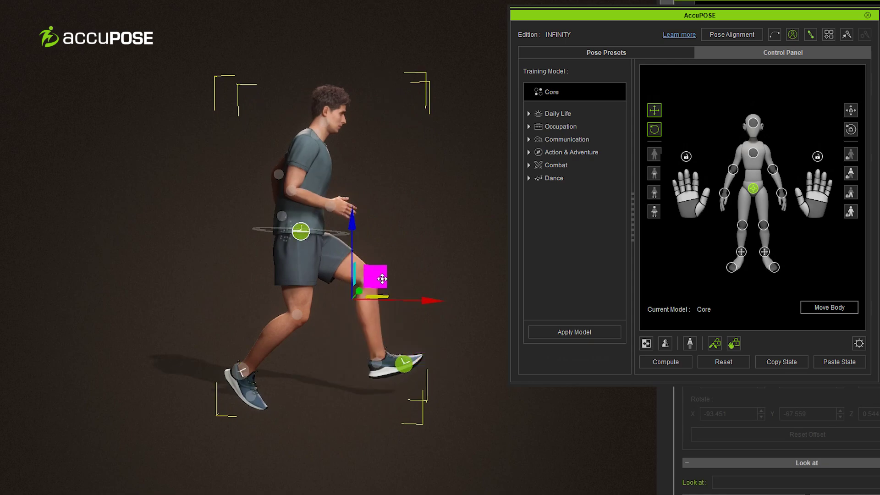
key(ctrl+z)
key(ctrl+z)
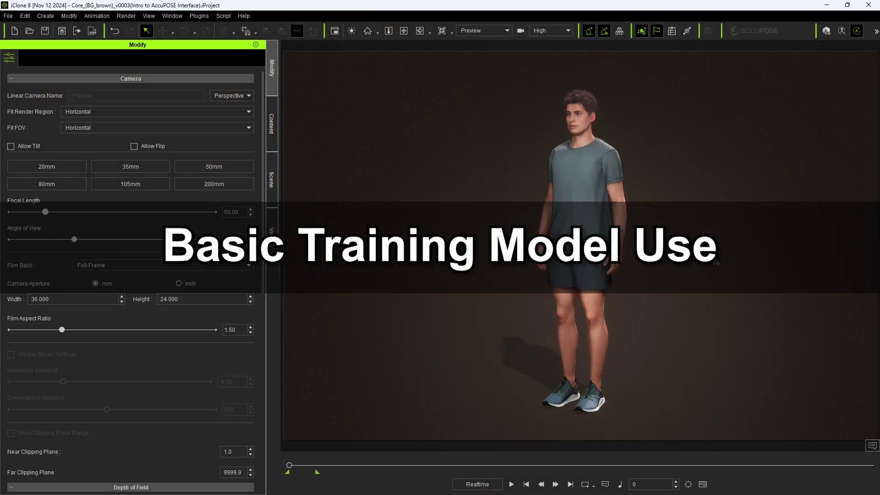
Select the standing male character and open AccuPOSE for him.
click(582, 185)
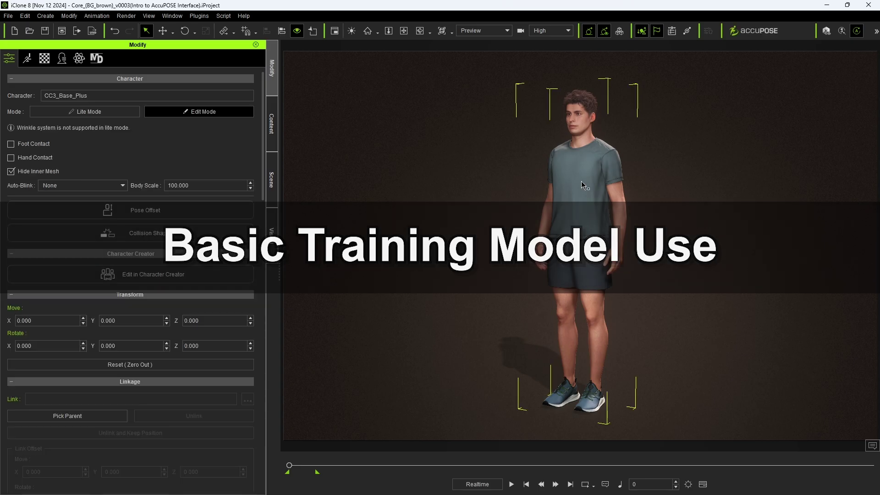
click(102, 16)
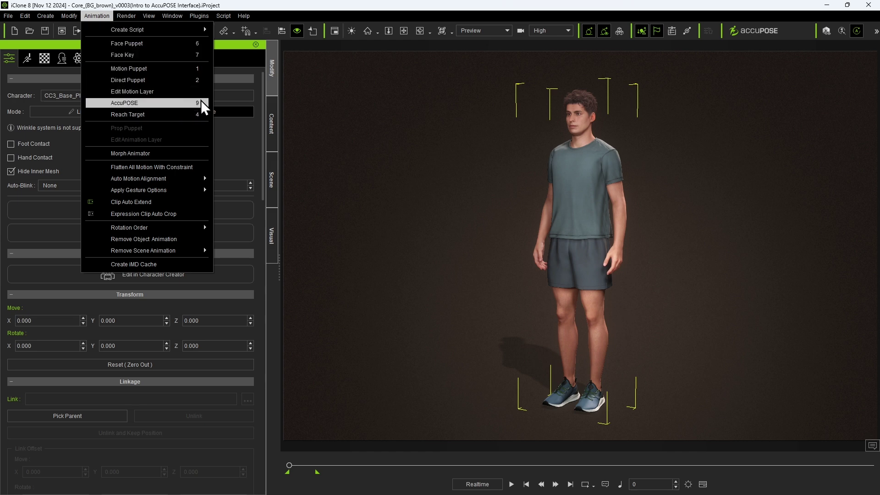
click(28, 60)
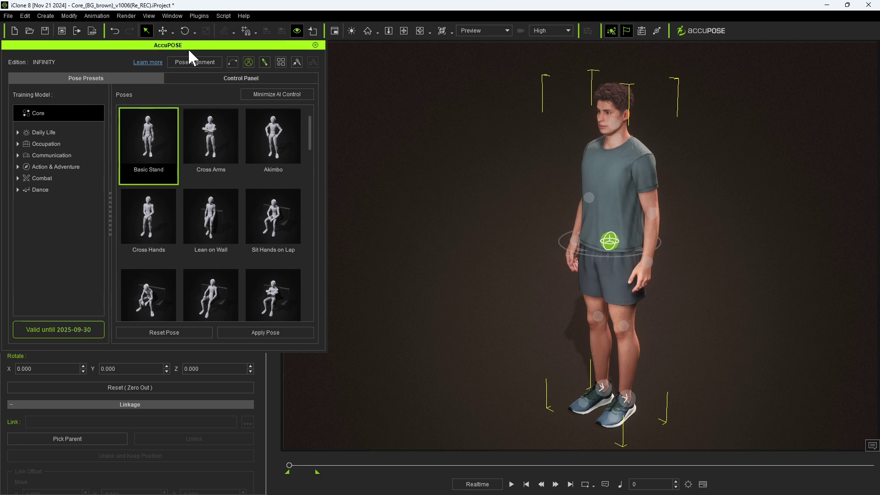
Cycle the character's hip control through the move, rotate and select modes to examine each gizmo.
scroll(570, 239, up, 5)
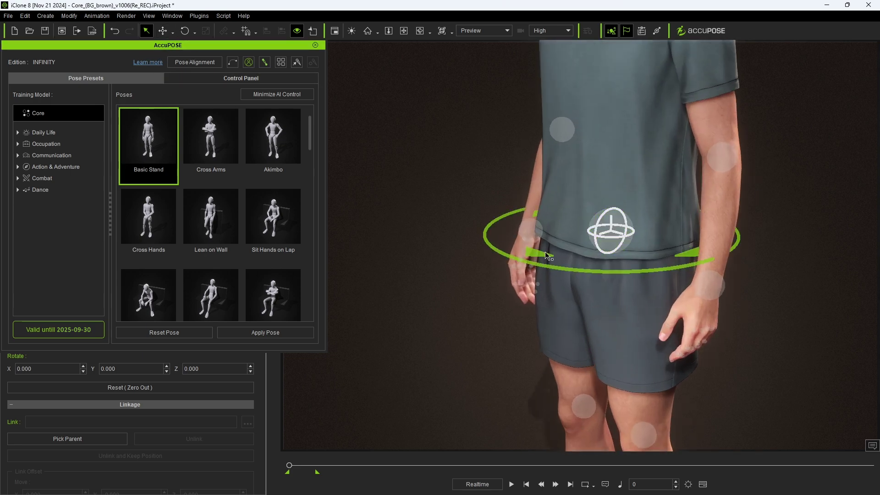
key(w)
scroll(543, 249, down, 5)
scroll(619, 299, up, 2)
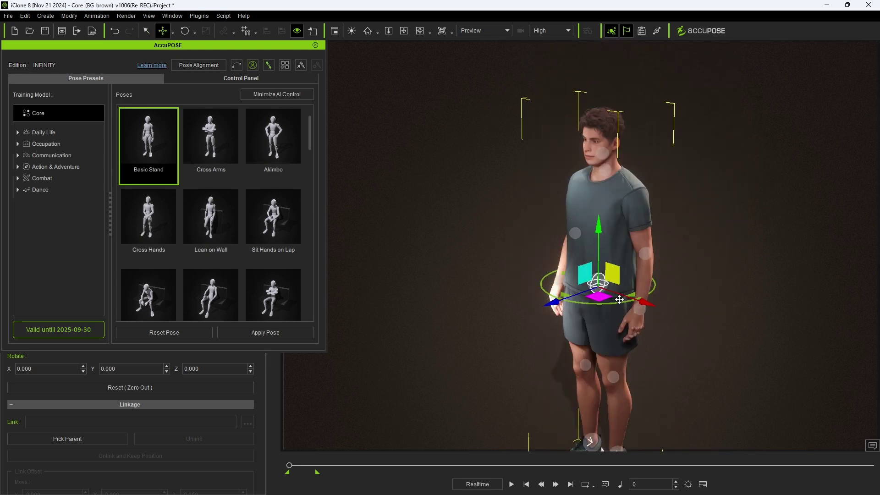
key(e)
scroll(647, 265, down, 2)
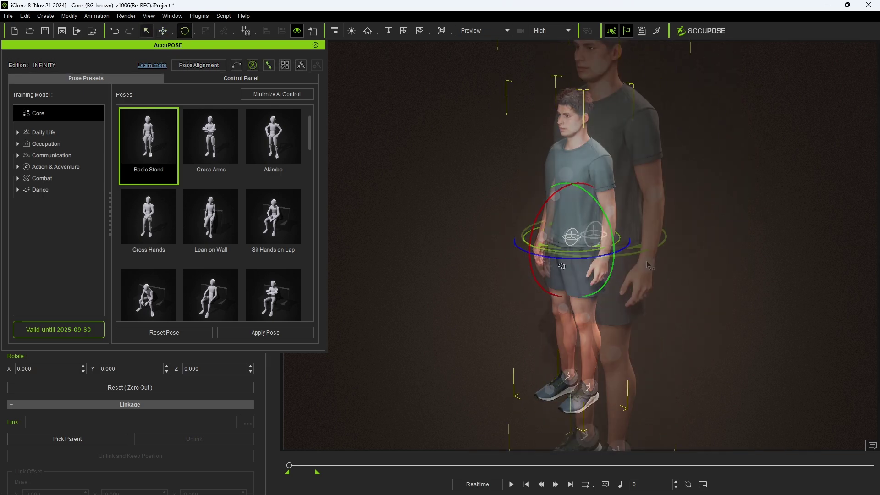
key(q)
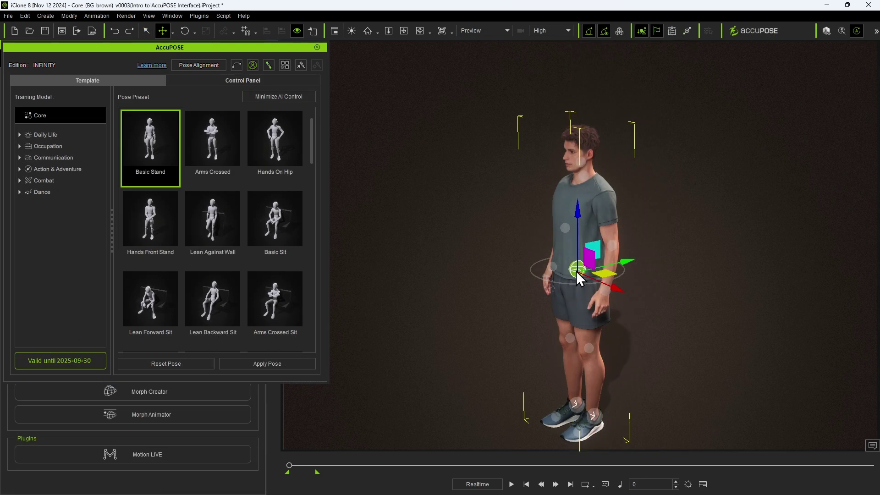
Move and rotate the character's hips down into a lying pose on the ground, and try repositioning the left hand.
key(w)
drag(597, 249, 658, 338)
key(e)
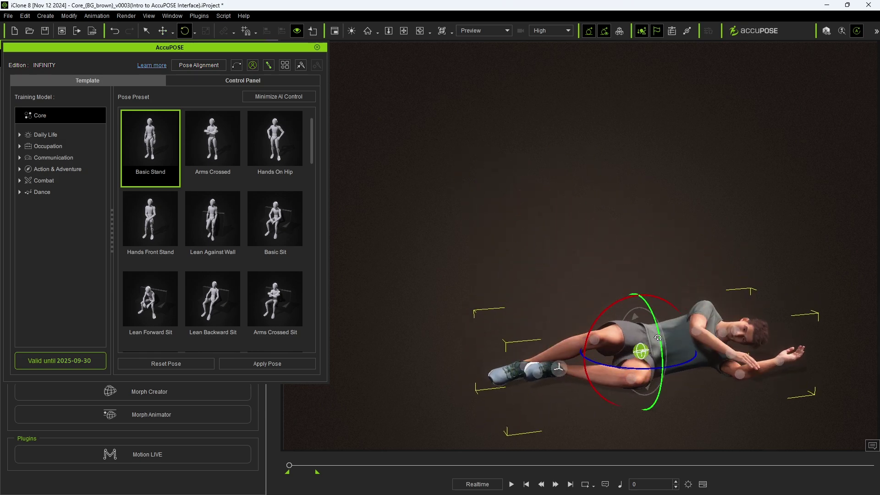
click(734, 340)
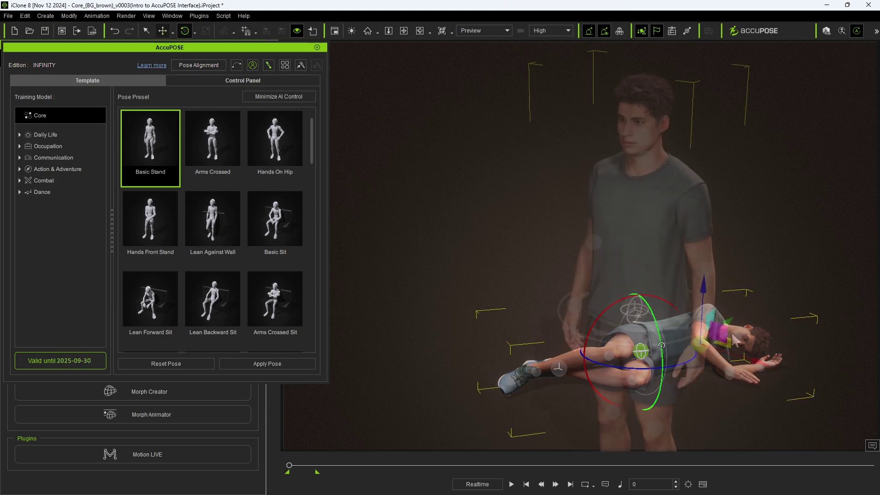
key(ctrl+z)
drag(702, 339, 641, 226)
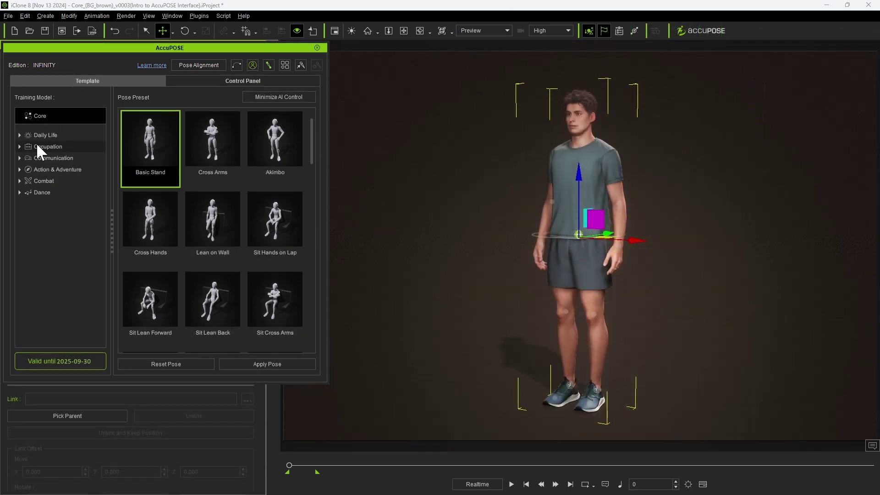
Look through the Core pose presets and expand every training model category from Daily Life to Dance.
scroll(314, 163, down, 3)
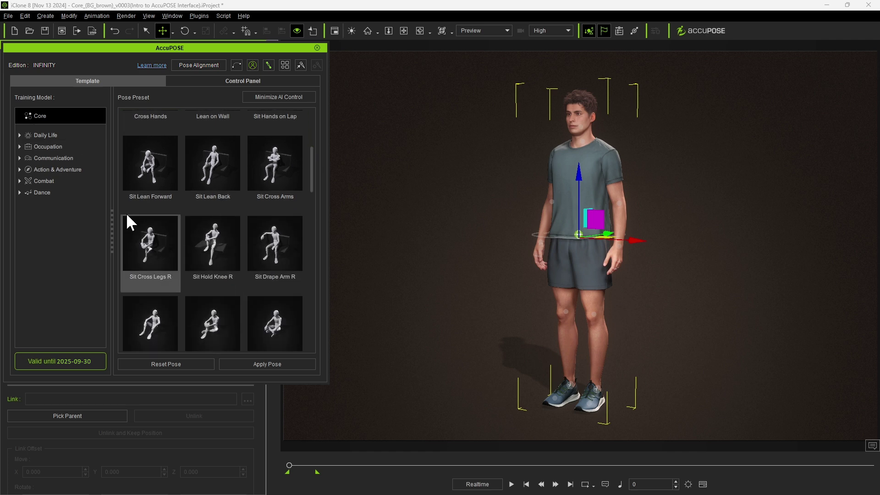
drag(313, 174, 326, 97)
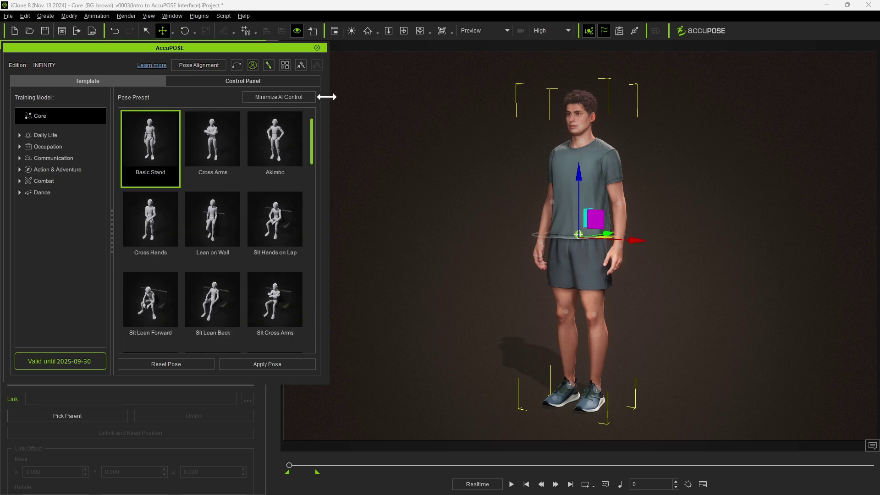
click(19, 135)
click(20, 169)
click(19, 204)
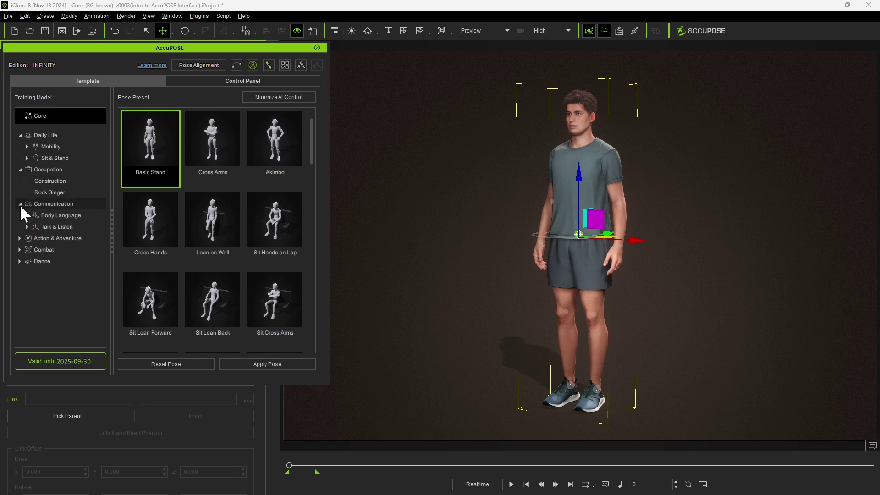
click(19, 238)
click(19, 261)
click(19, 318)
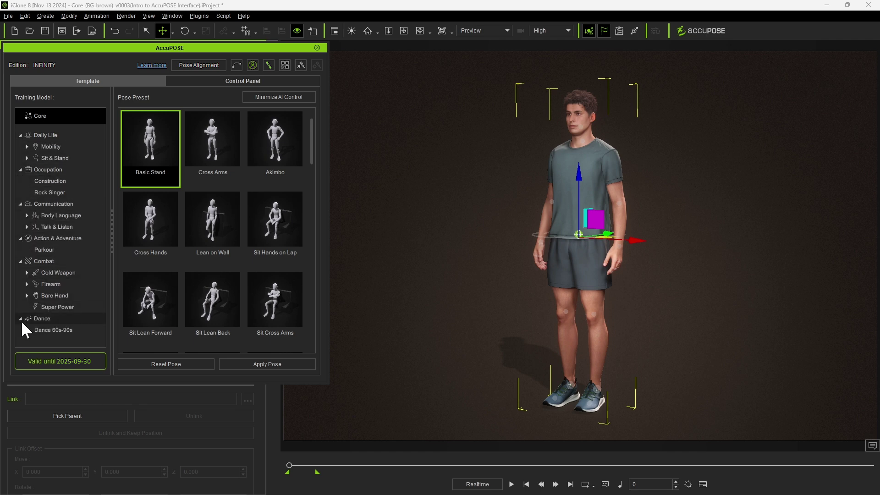
Choose the Mobility training model group and look through its walking and jogging pose presets.
click(50, 146)
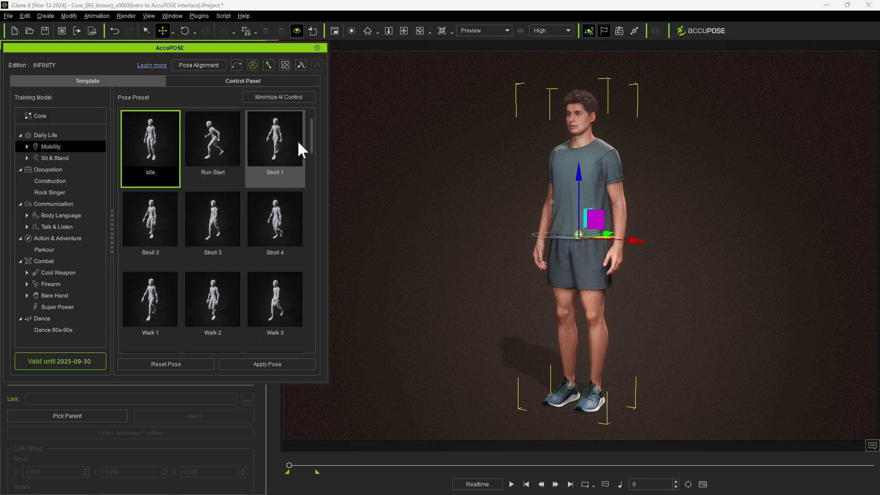
scroll(314, 159, down, 1)
scroll(314, 161, down, 3)
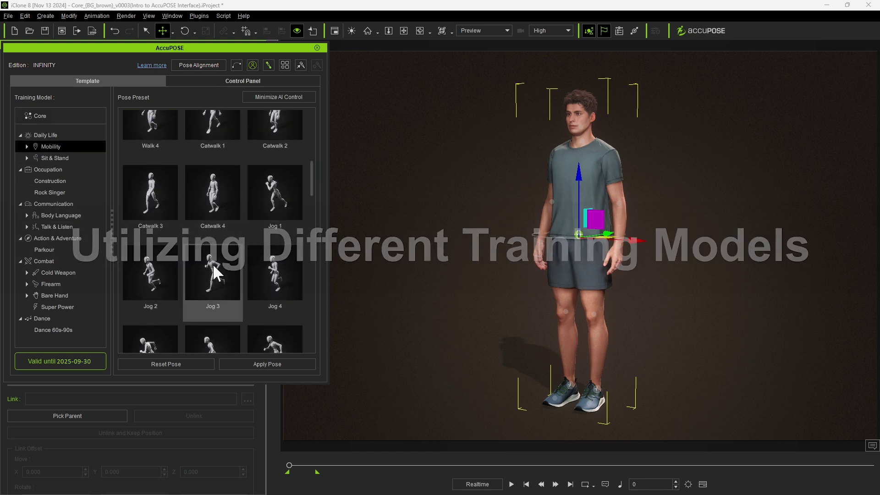
drag(311, 183, 311, 224)
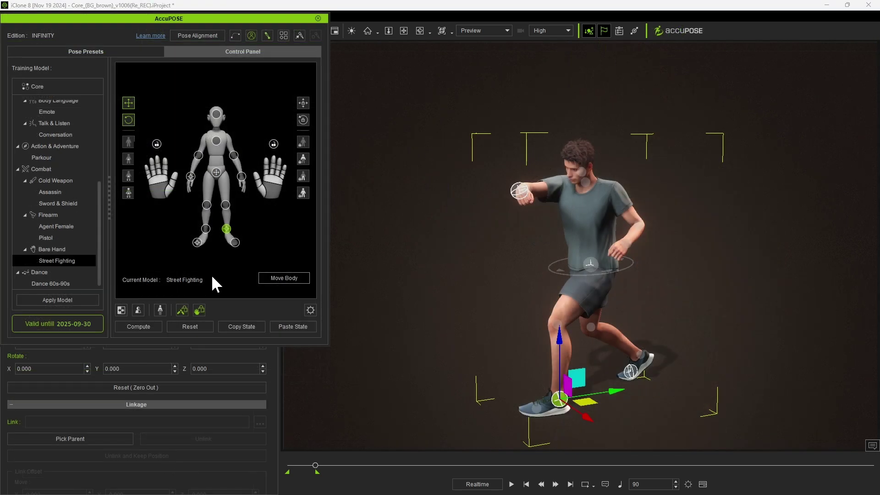
Move the character's foot with the Street Fighting model, and apply the Mobility Male model to compare the same foot movement.
drag(549, 392, 716, 313)
scroll(94, 130, up, 4)
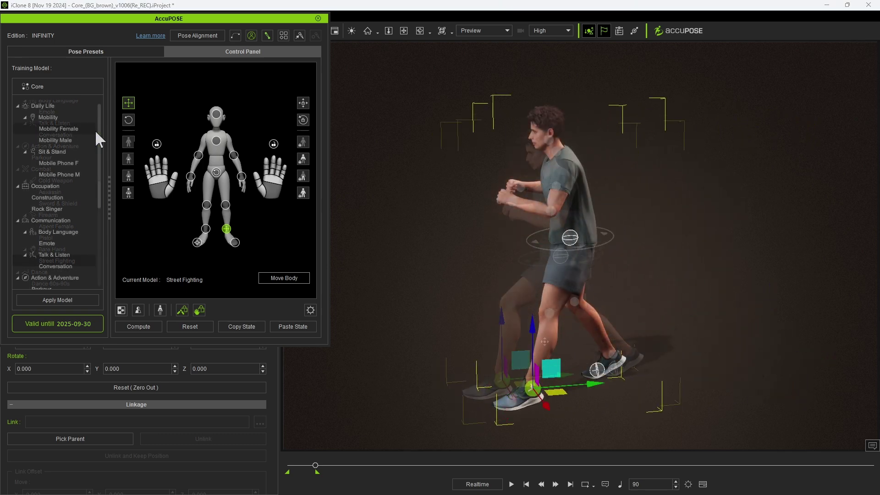
click(64, 142)
click(49, 303)
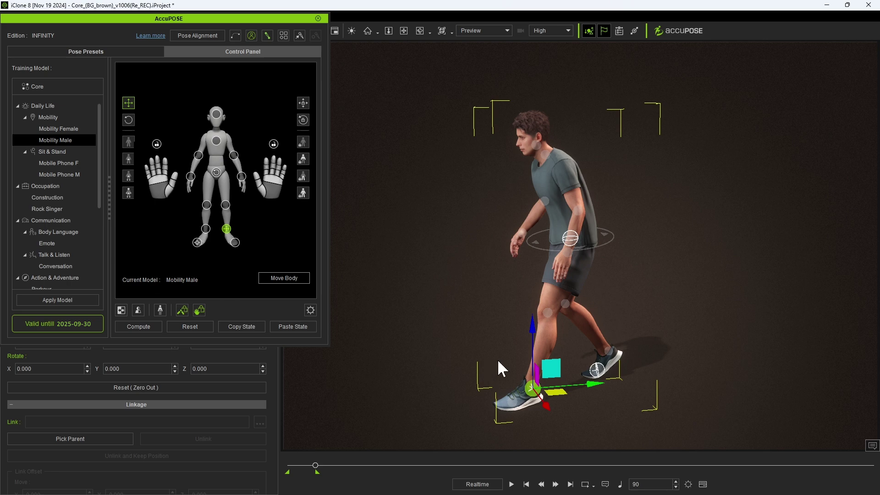
drag(531, 373, 607, 311)
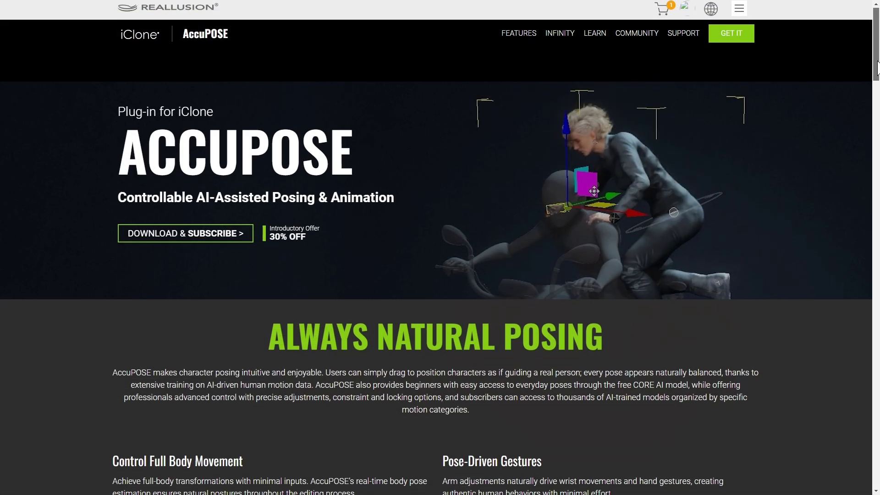
Switch to the AccuPOSE product web page and look through its features, Core Library and Infinity sections.
scroll(878, 67, down, 9)
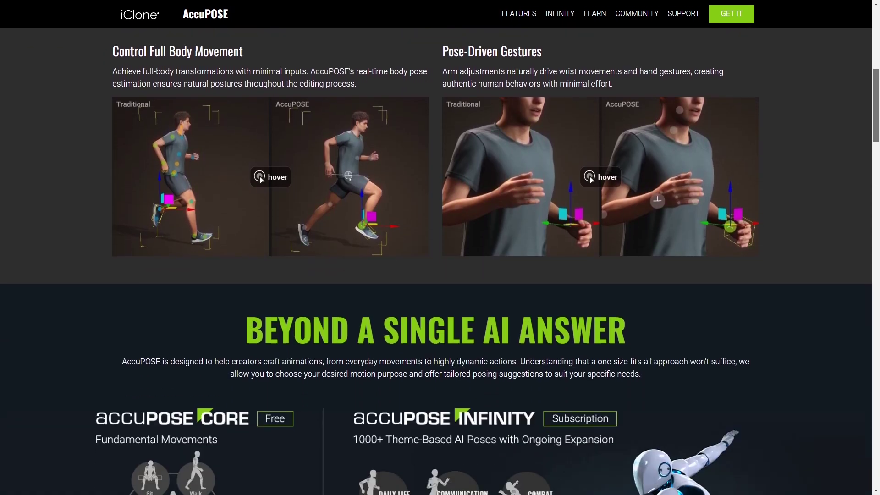
scroll(439, 261, down, 11)
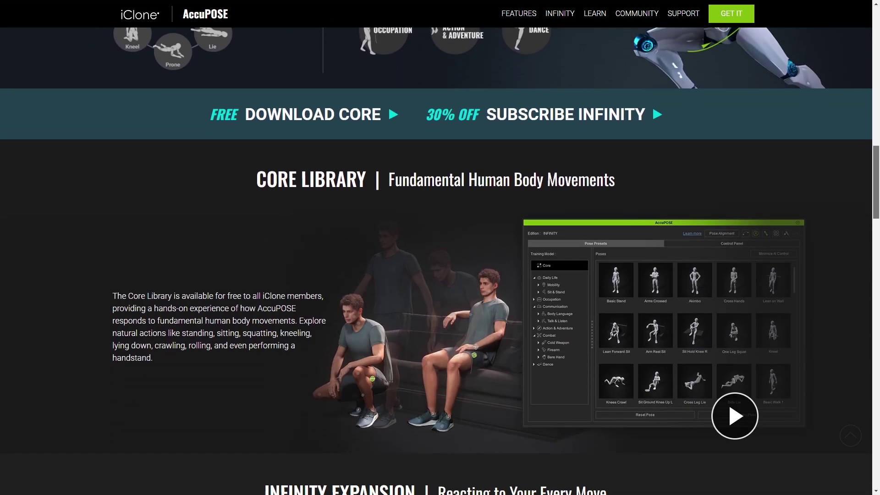
scroll(440, 262, down, 10)
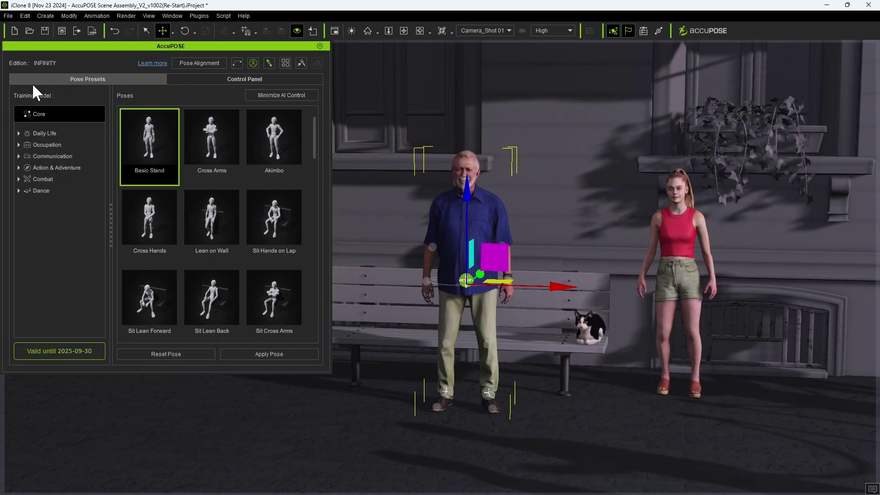
Apply the Sit Drape Arm R preset to the older man and mirror the pose.
scroll(213, 261, down, 3)
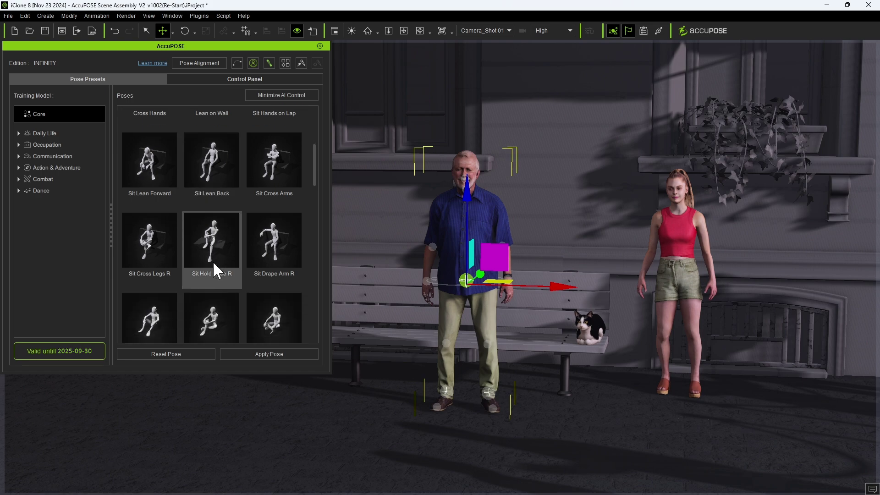
double_click(277, 269)
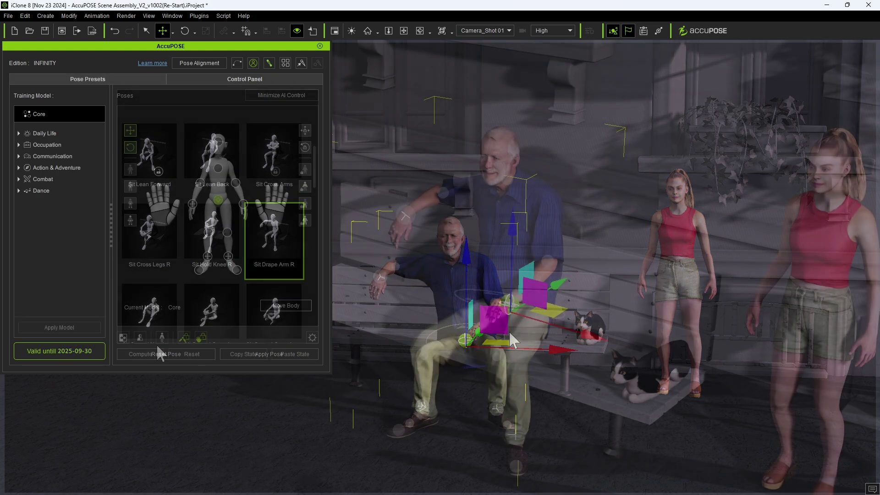
click(140, 337)
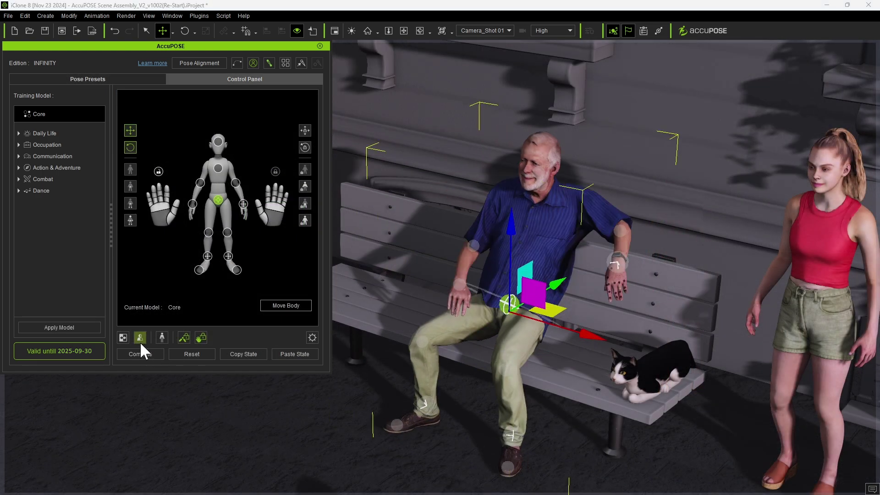
Move the seated man's left hand against the bench's backrest and rotate his head toward the cat.
click(616, 263)
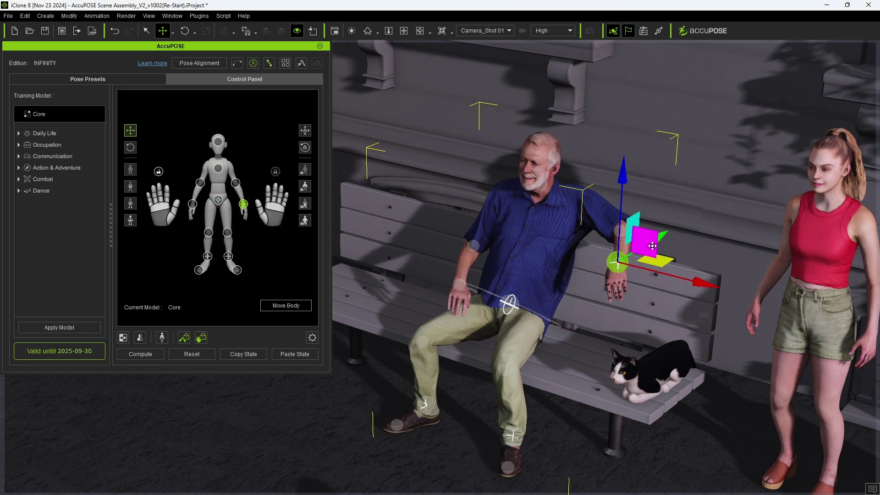
drag(652, 246, 639, 232)
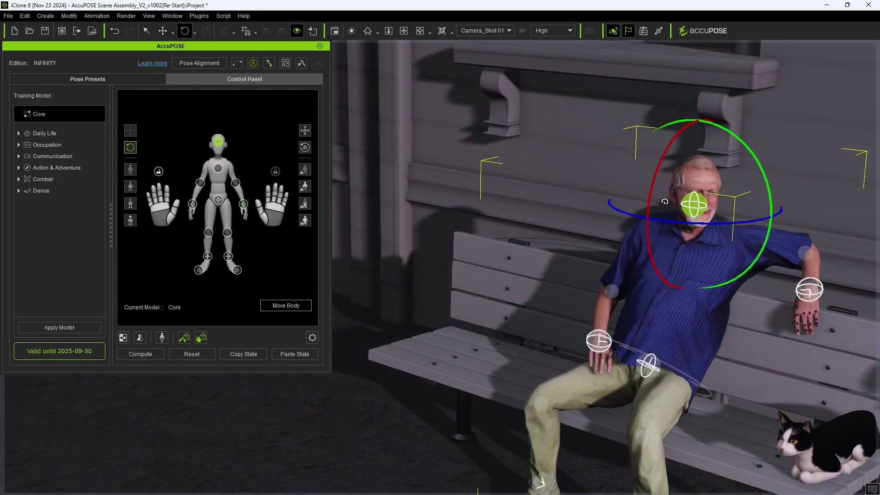
drag(664, 202, 663, 234)
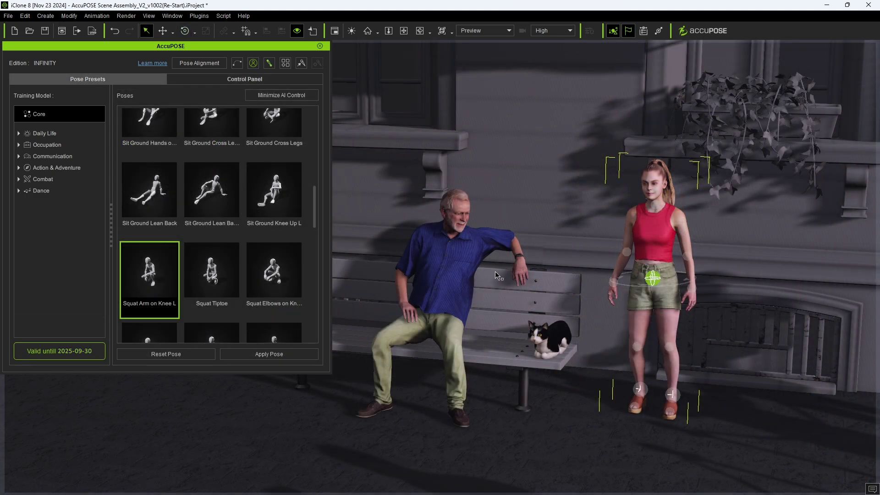
Apply the Squat Arm on Knee L pose to the woman in the red top and rotate her toward the cat.
scroll(140, 257, down, 2)
double_click(142, 228)
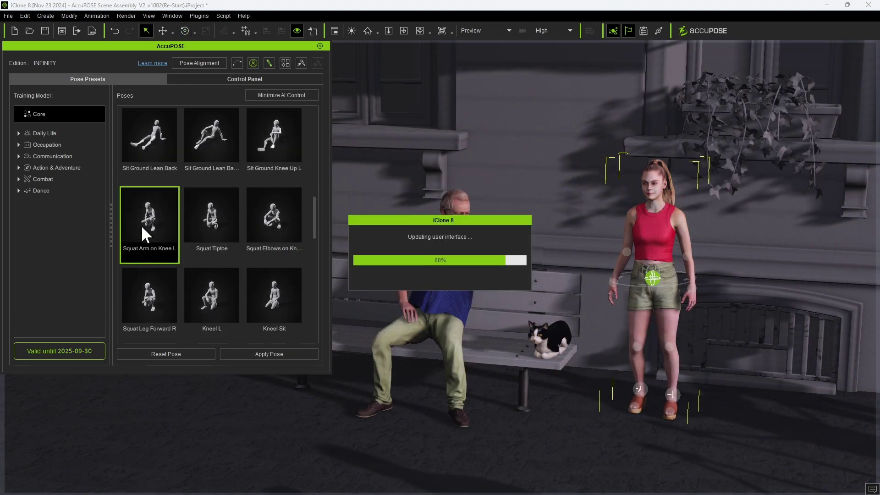
click(257, 80)
key(w)
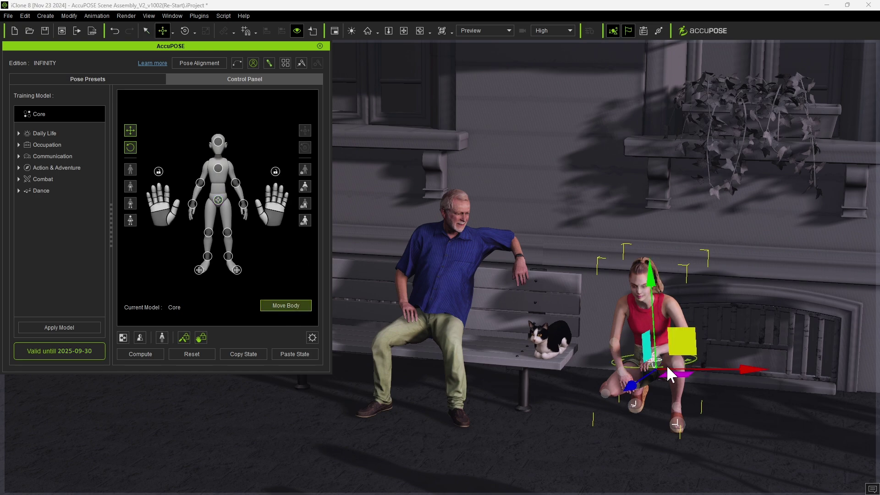
key(e)
drag(710, 390, 679, 403)
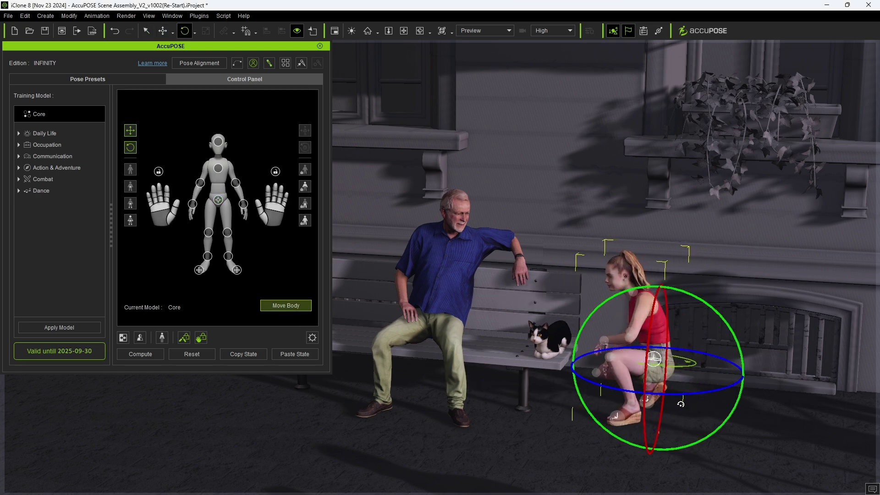
Rotate the squatting woman's head so she looks down at the cat.
right_drag(677, 402, 648, 482)
key(w)
right_drag(681, 380, 711, 298)
scroll(618, 276, up, 3)
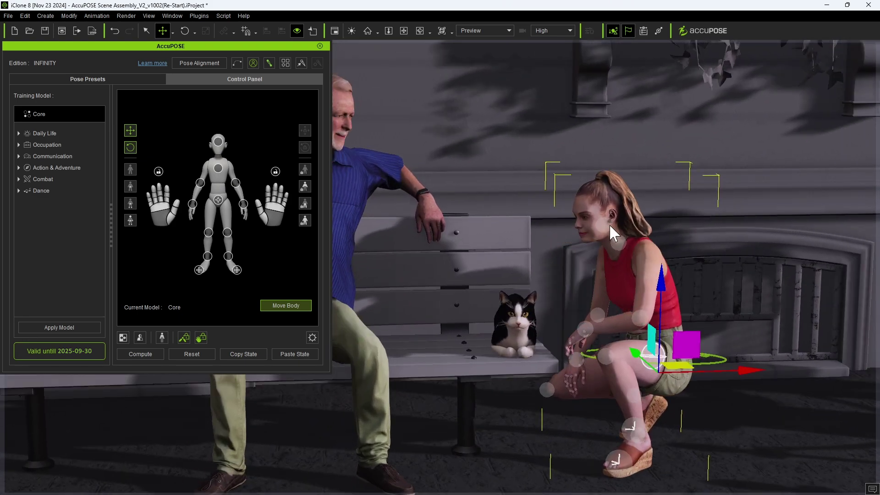
click(593, 202)
key(e)
drag(521, 215, 589, 356)
right_drag(589, 355, 612, 353)
Move the squatting woman's left hand forward to reach toward the cat on the bench.
click(610, 347)
key(w)
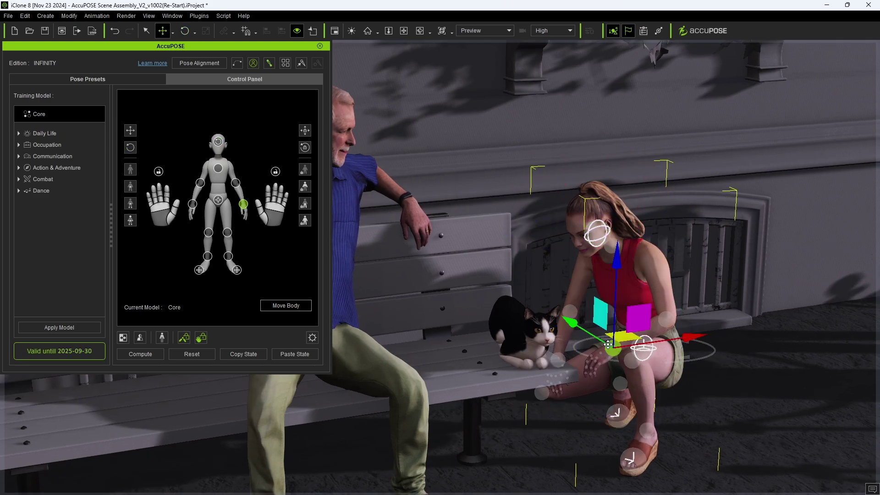
drag(635, 323, 587, 295)
right_drag(587, 294, 564, 307)
drag(565, 307, 575, 302)
right_drag(574, 302, 571, 304)
drag(571, 303, 576, 291)
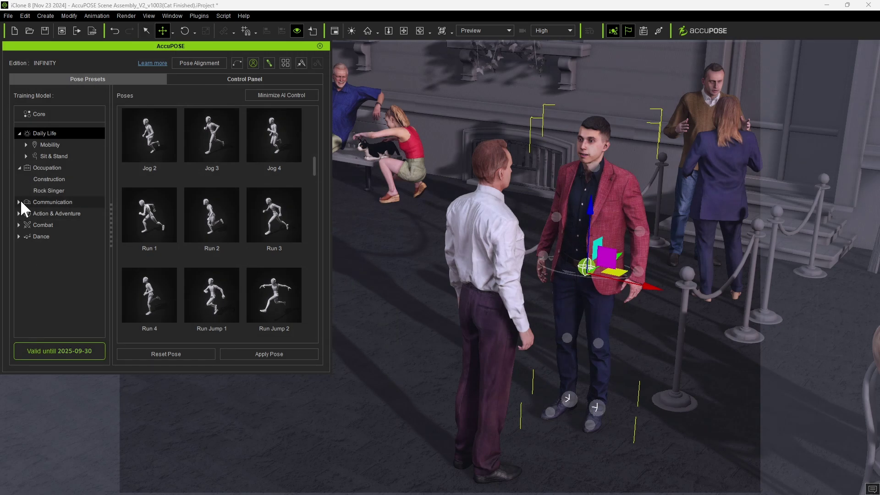
Expand the Communication training models and browse the pose presets of the Conversation model.
click(19, 201)
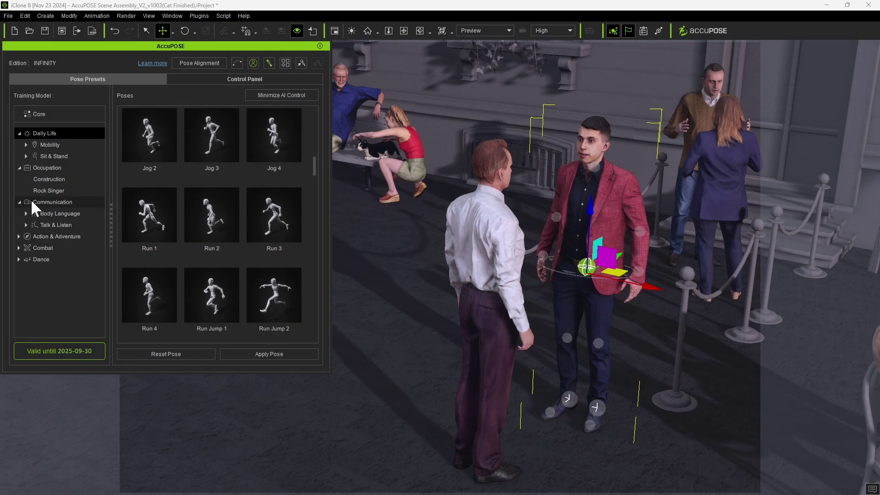
click(26, 213)
click(26, 236)
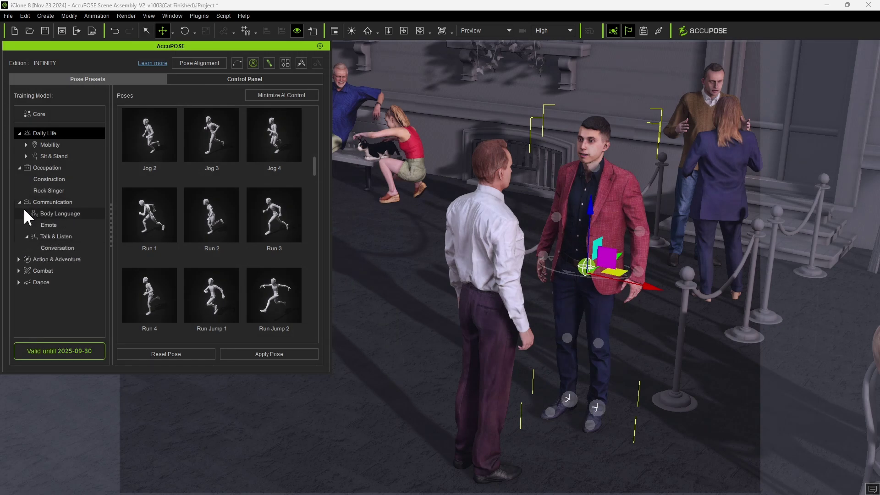
click(71, 202)
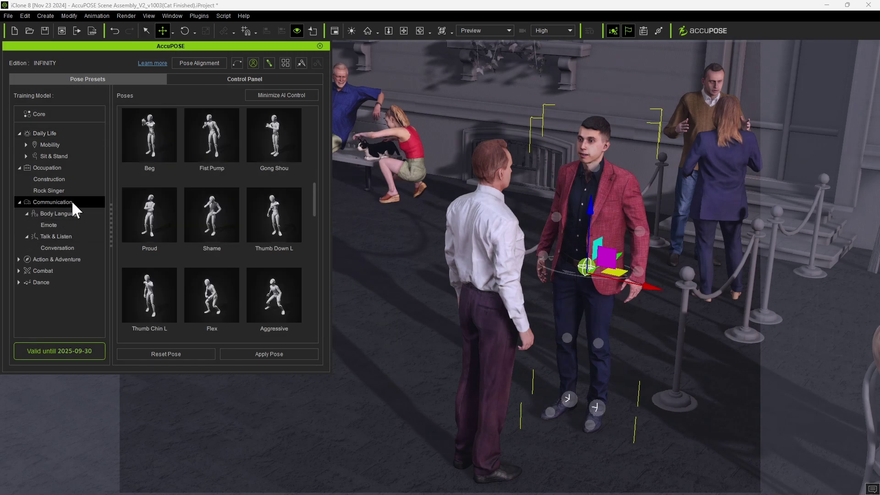
click(62, 247)
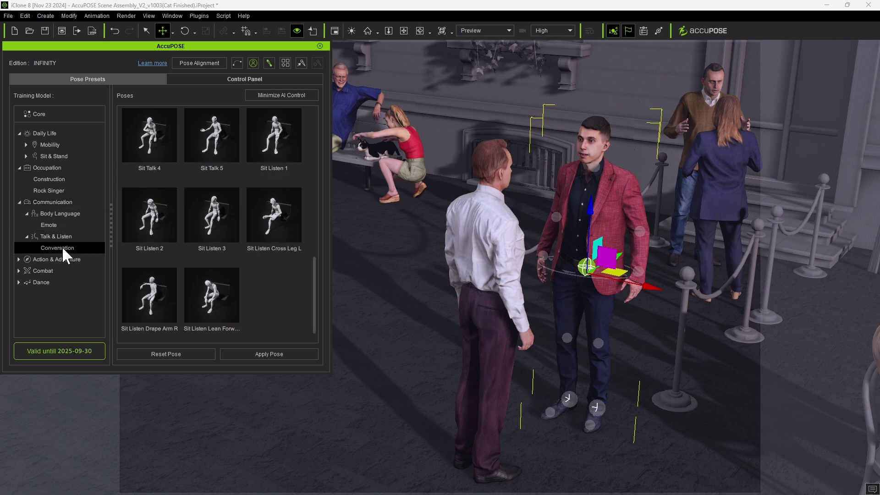
drag(316, 311, 317, 159)
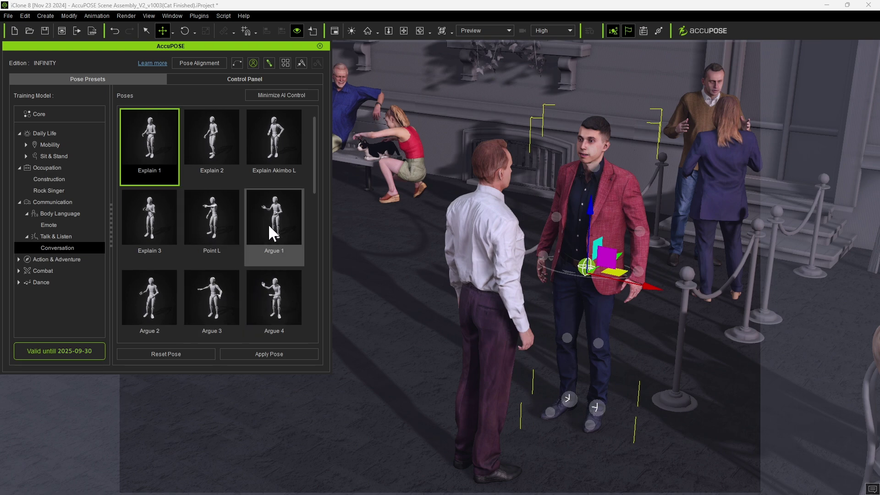
Apply the Argue 1 pose to the man in the red jacket and reposition his raised right hand.
double_click(295, 227)
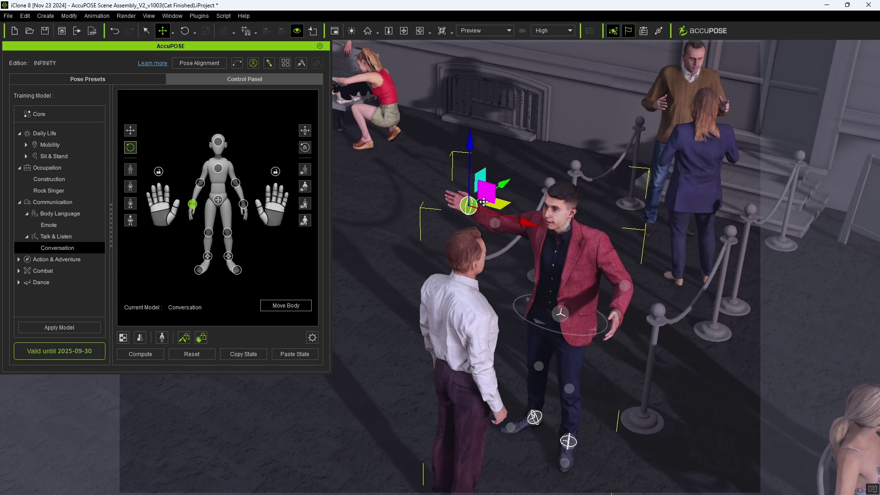
drag(477, 202, 517, 254)
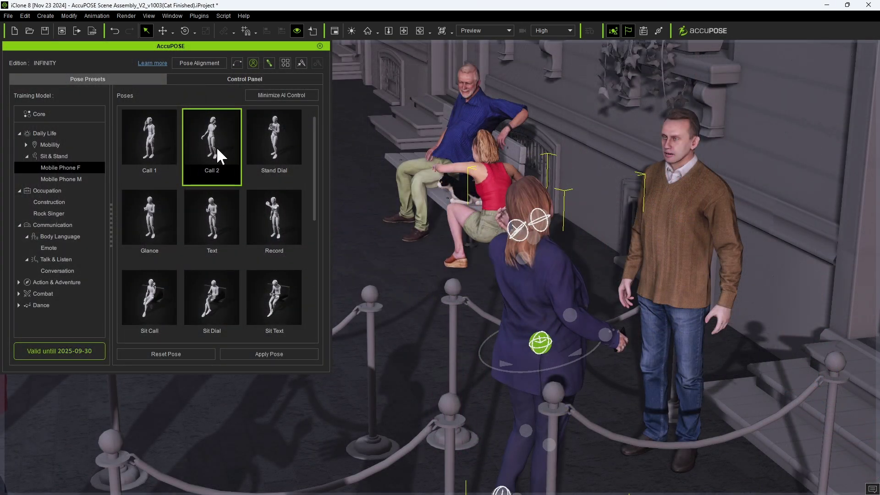
Try the Stand Dial pose from Mobile Phone F on the woman in the navy suit, and replace it with the Record pose.
click(280, 142)
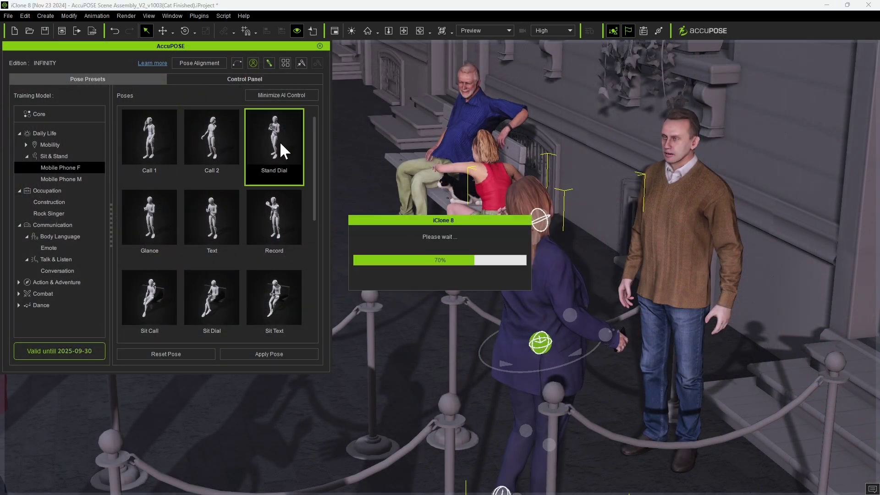
click(269, 229)
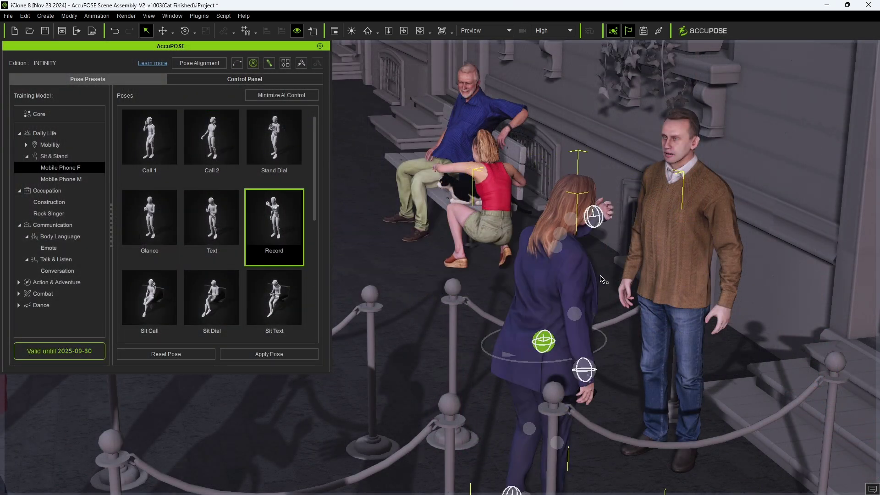
right_drag(602, 280, 579, 277)
right_drag(570, 210, 498, 226)
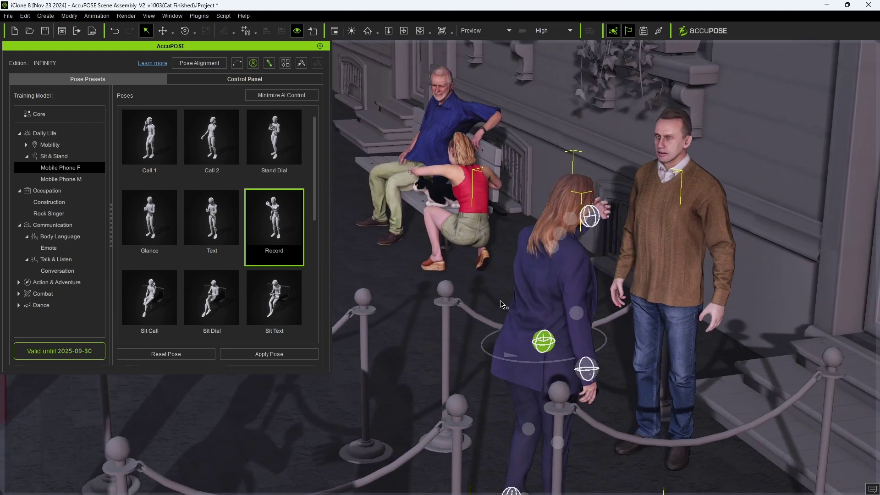
Raise the navy-suited woman's phone hand slightly higher.
click(211, 82)
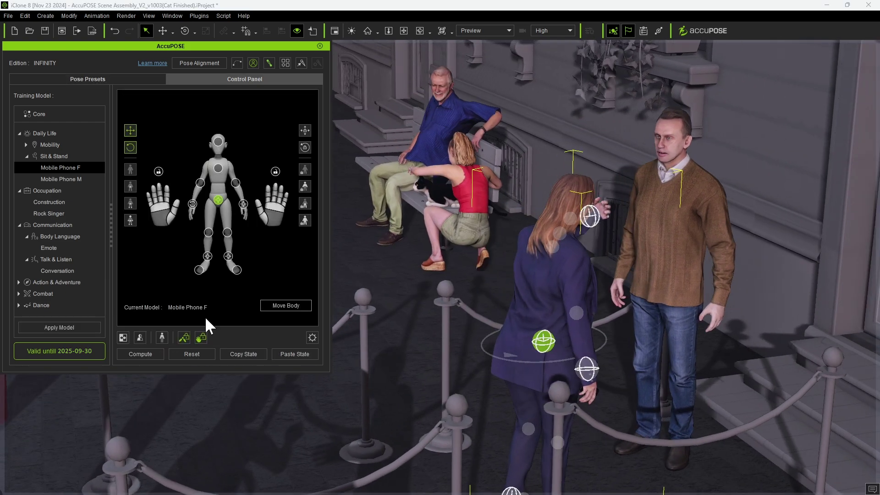
key(w)
scroll(640, 220, up, 5)
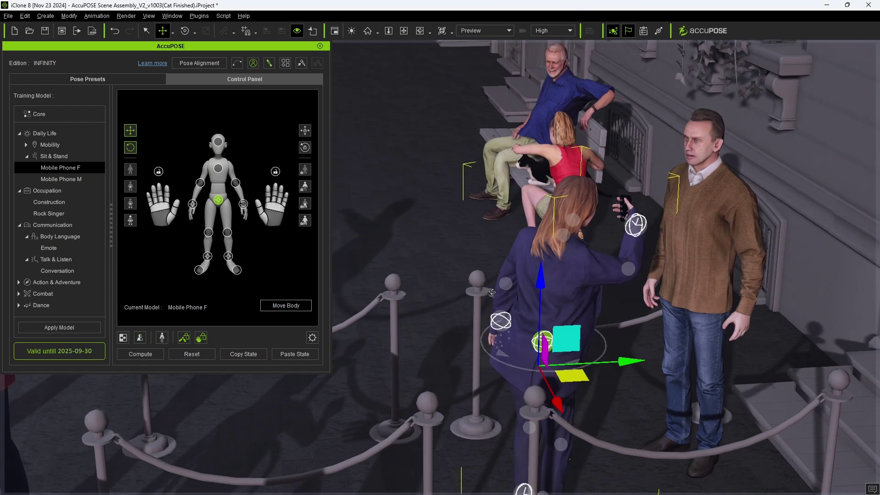
click(640, 220)
scroll(640, 220, down, 5)
drag(644, 201, 651, 185)
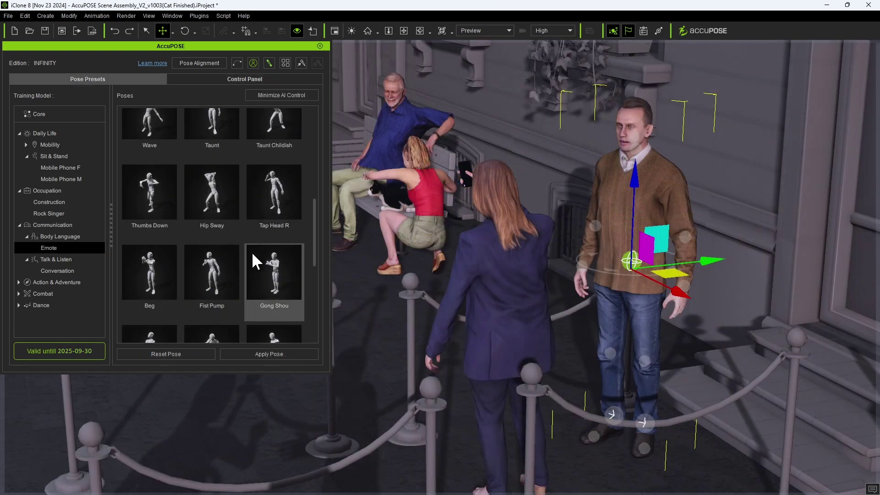
Apply the Shame pose to the man in the brown sweater and try repositioning his right hand by his face.
scroll(252, 252, down, 2)
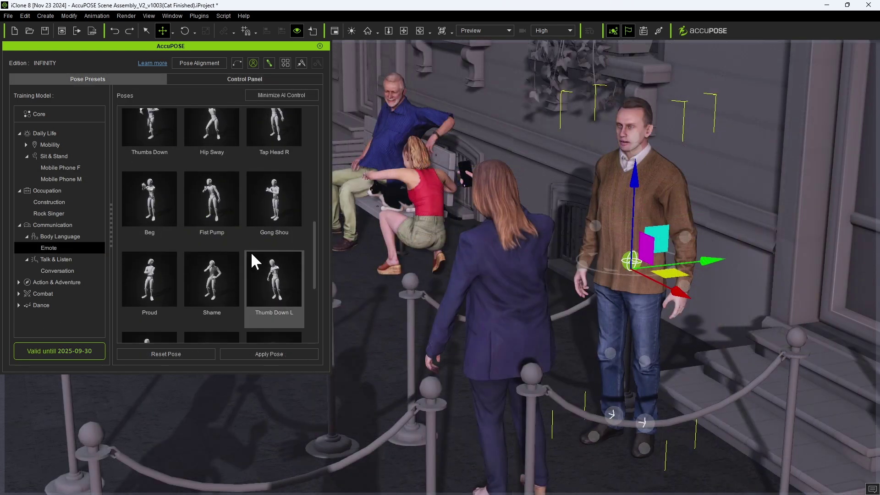
double_click(218, 269)
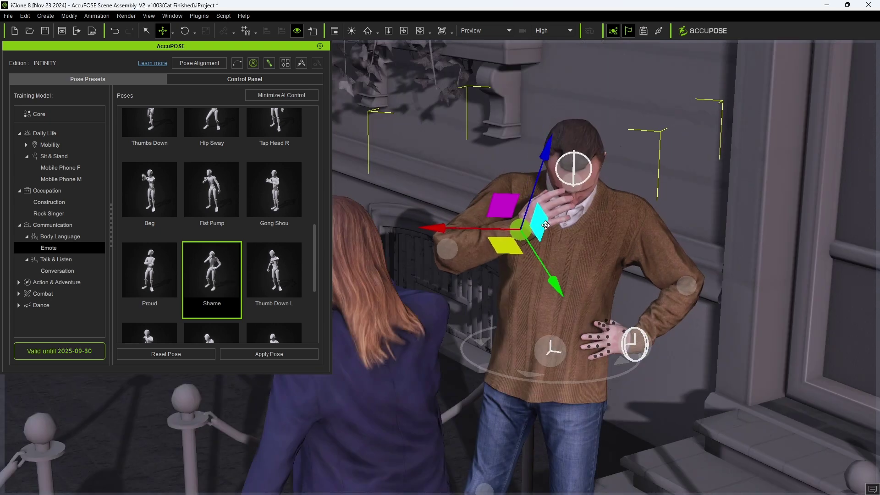
drag(526, 210, 553, 244)
key(ctrl+z)
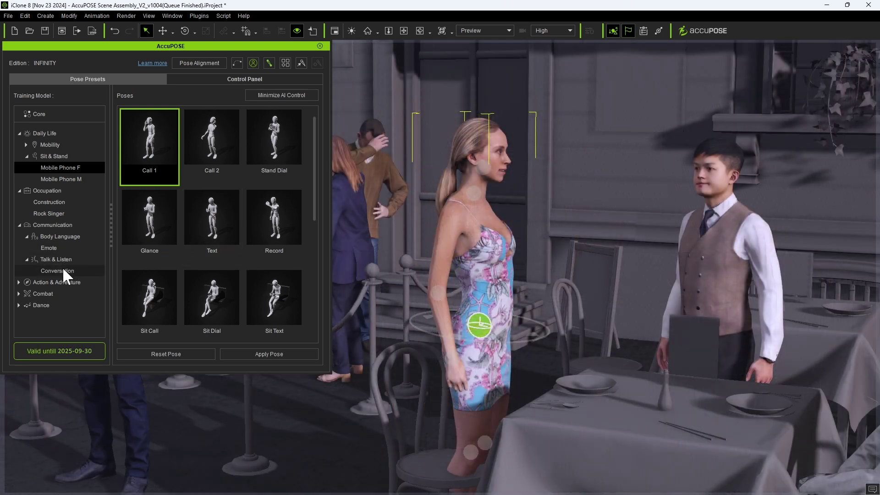
Apply the Conversation model's Sit Talk 2 pose to the woman in the floral dress and adjust her outstretched left hand.
click(57, 271)
scroll(157, 258, down, 5)
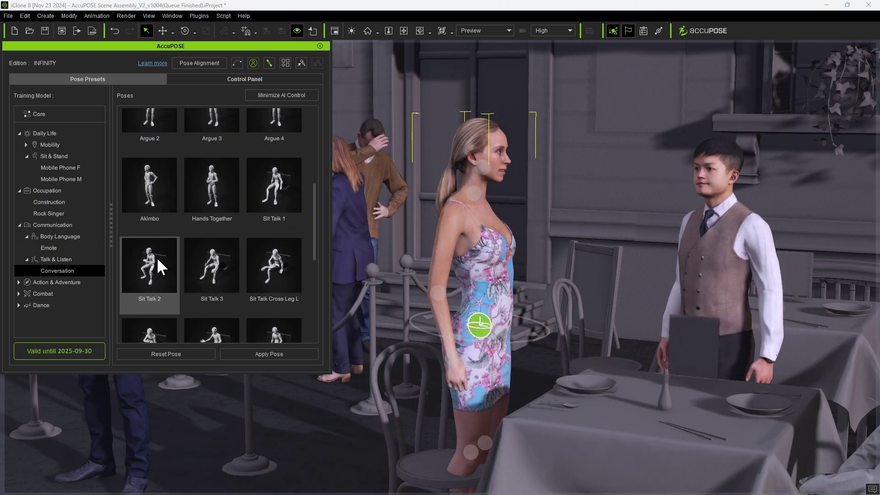
click(144, 265)
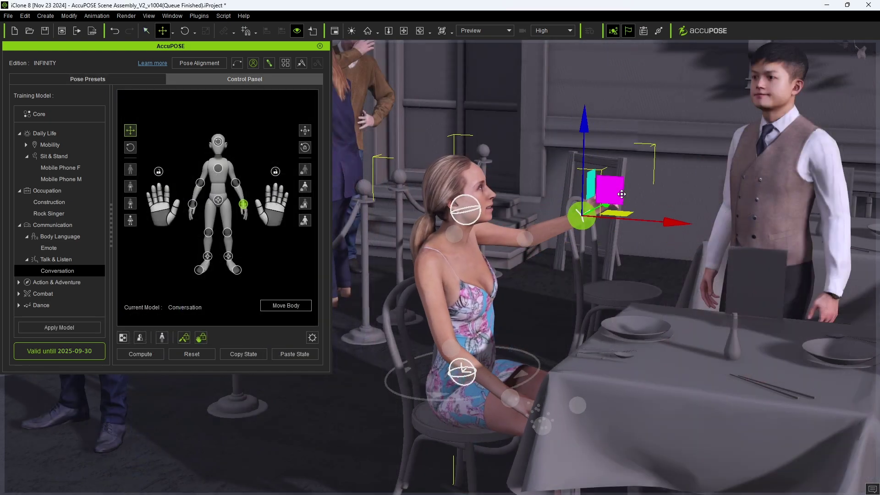
mouse_move(608, 211)
mouse_down()
mouse_move(600, 220)
mouse_move(618, 204)
mouse_move(597, 209)
mouse_up()
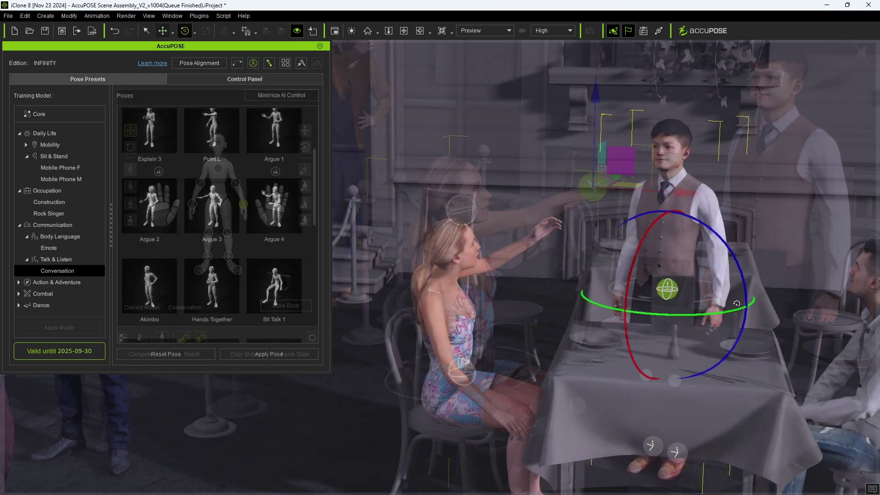
Apply the Argue 4 pose to the waiter and rotate his head.
click(271, 205)
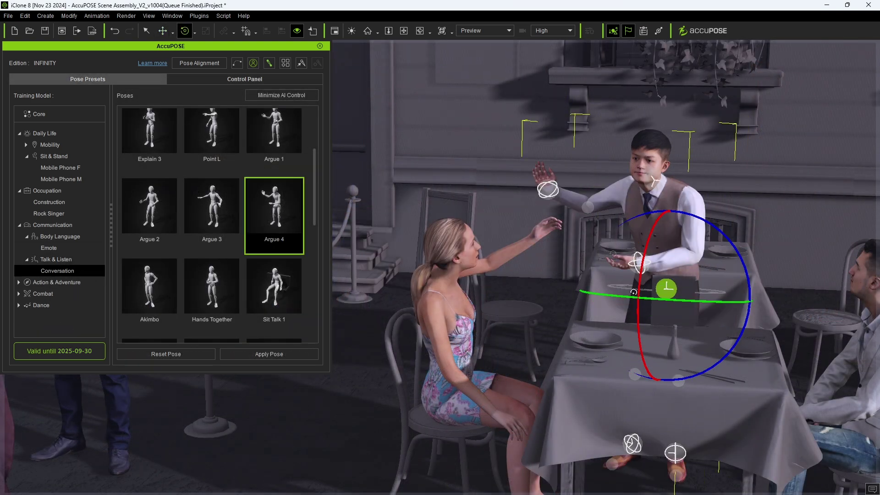
click(647, 171)
drag(624, 193, 578, 138)
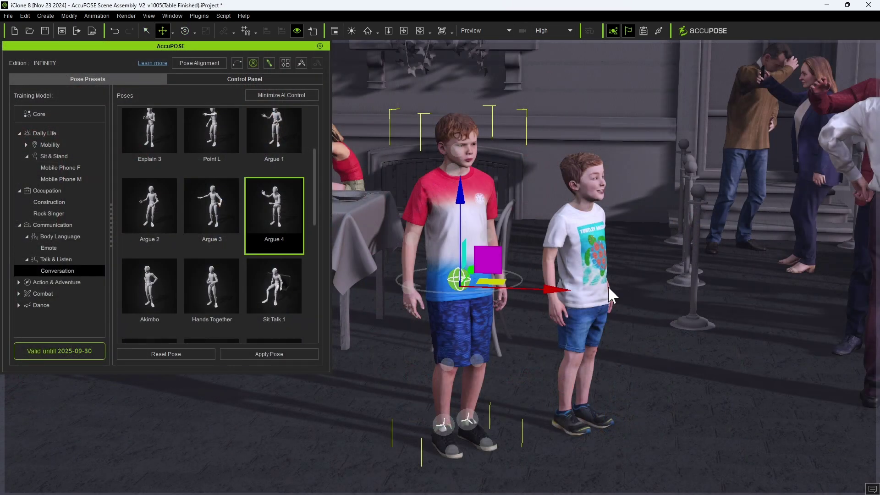
Open the Street Fighting model under Combat, Bare Hand, and apply its Side Kick R pose to the taller boy.
click(18, 293)
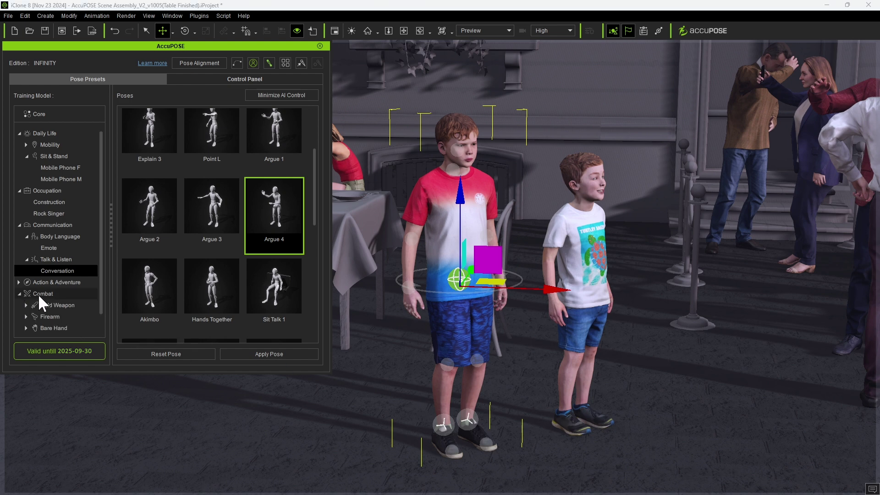
click(26, 314)
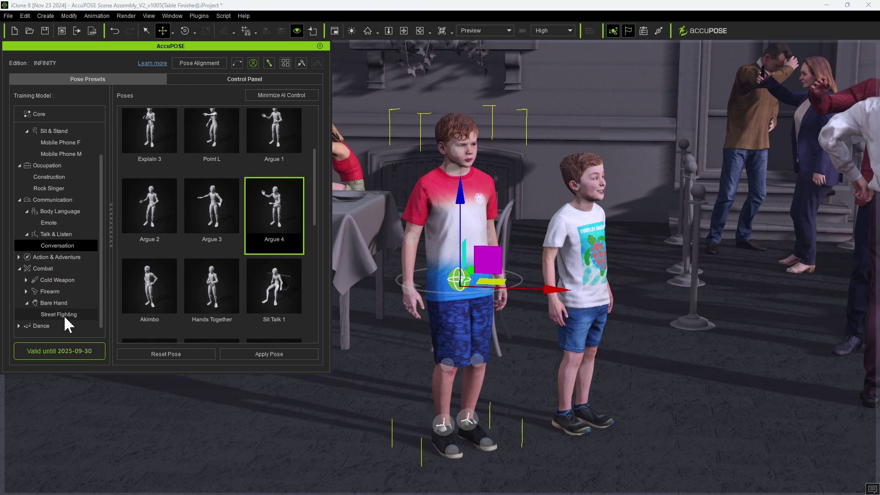
click(63, 314)
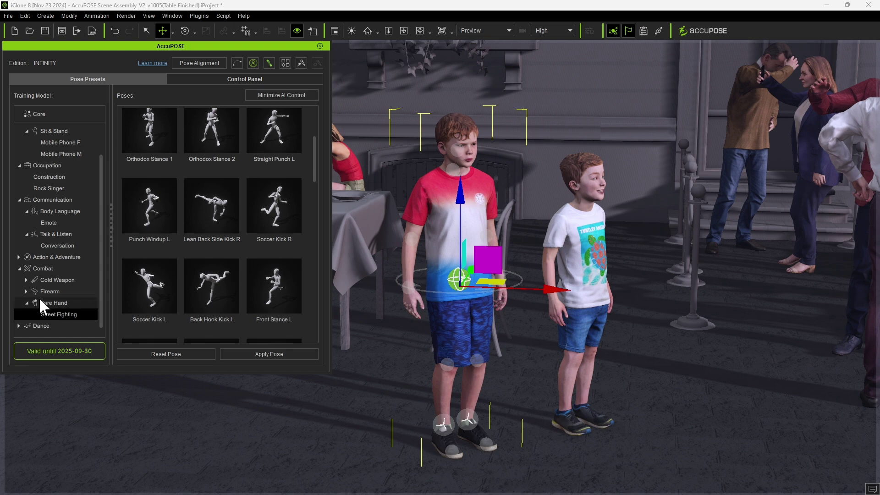
scroll(183, 304, up, 1)
click(208, 162)
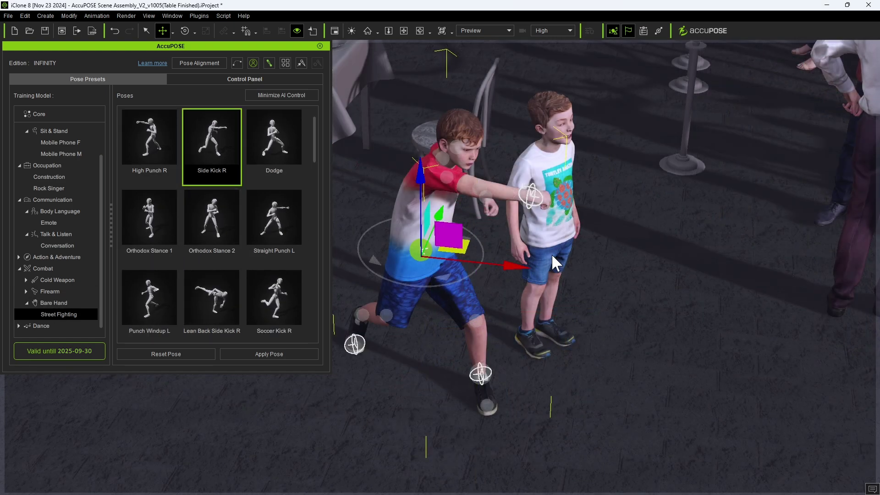
Select the smaller boy in the white T-shirt and apply the Duck Down pose to him.
click(550, 254)
right_drag(518, 202, 574, 186)
drag(574, 186, 589, 222)
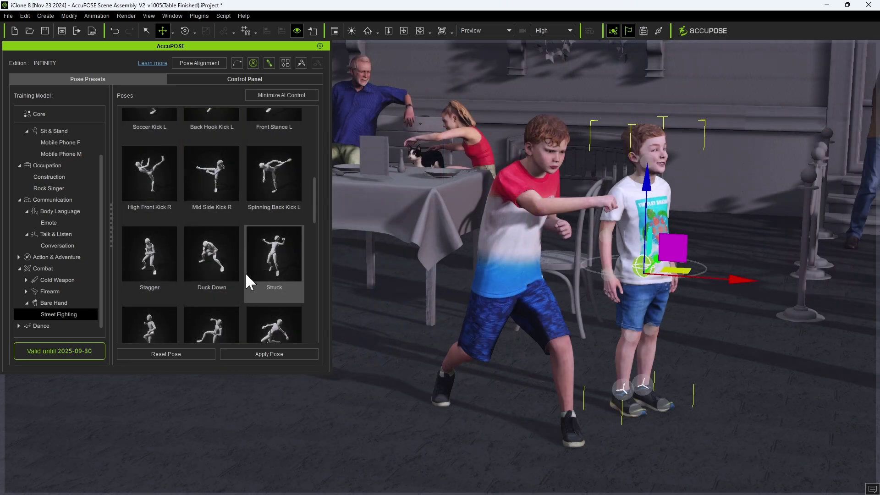
click(218, 262)
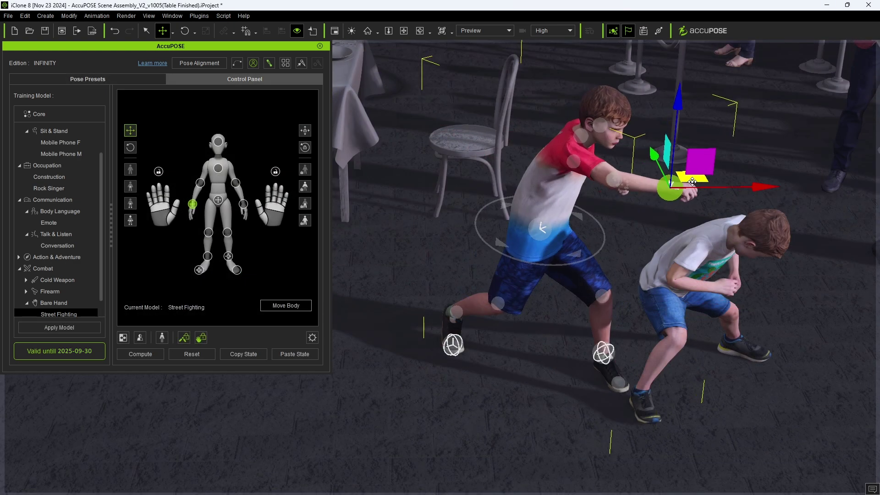
Adjust the taller boy's punching right hand and shift the ducking boy's hips.
mouse_move(692, 182)
mouse_down()
mouse_move(620, 182)
mouse_move(683, 189)
mouse_up()
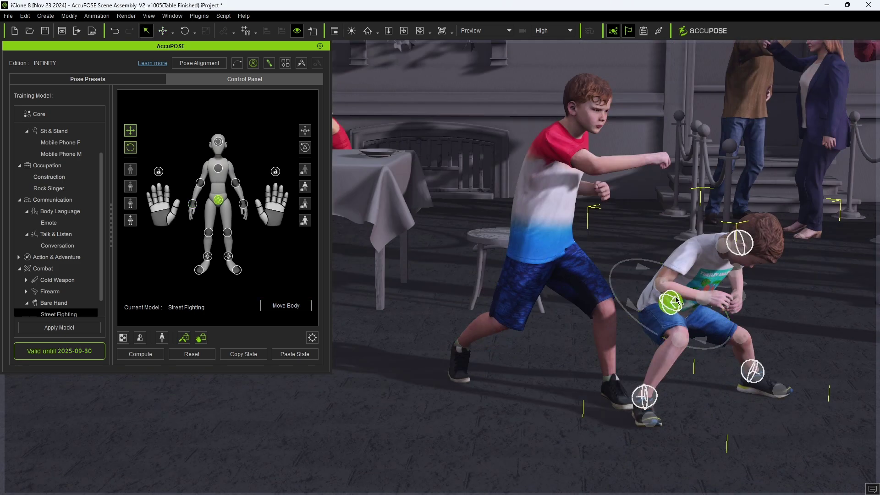
drag(670, 228, 690, 243)
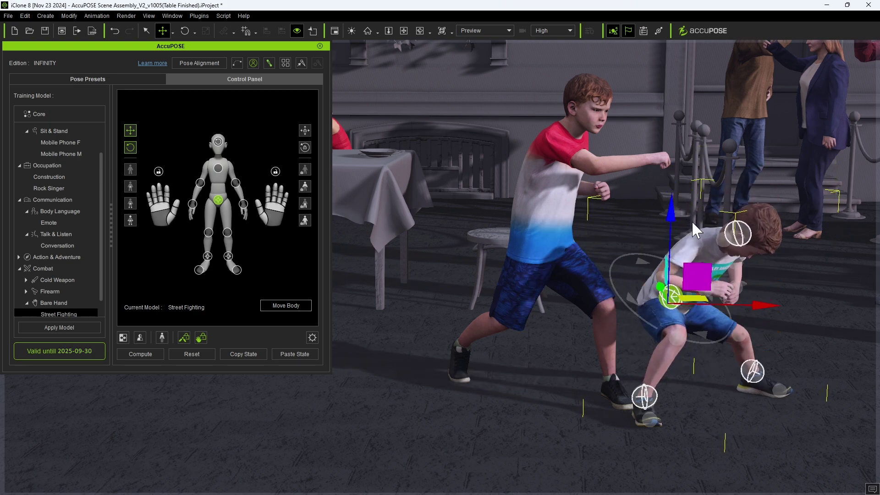